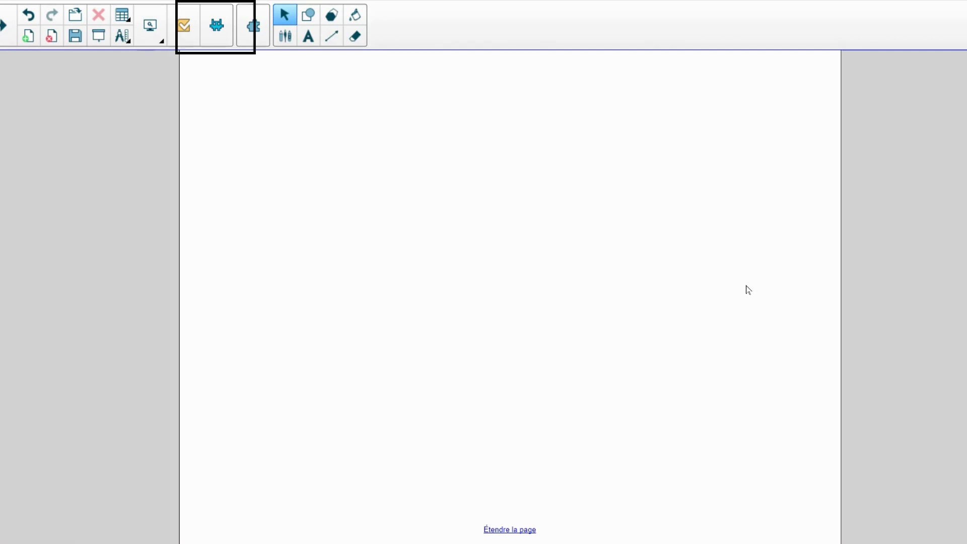
- Choose the Remplir les vides activity and place the word "mange" in a blank of the example sentences
{"action": "left_click", "coordinate": [216, 32]}
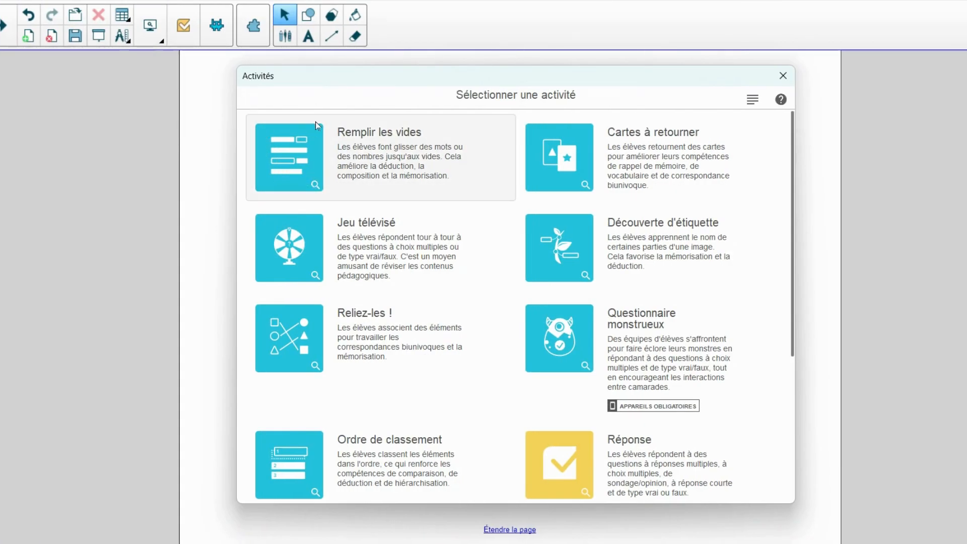
{"action": "left_click", "coordinate": [321, 144]}
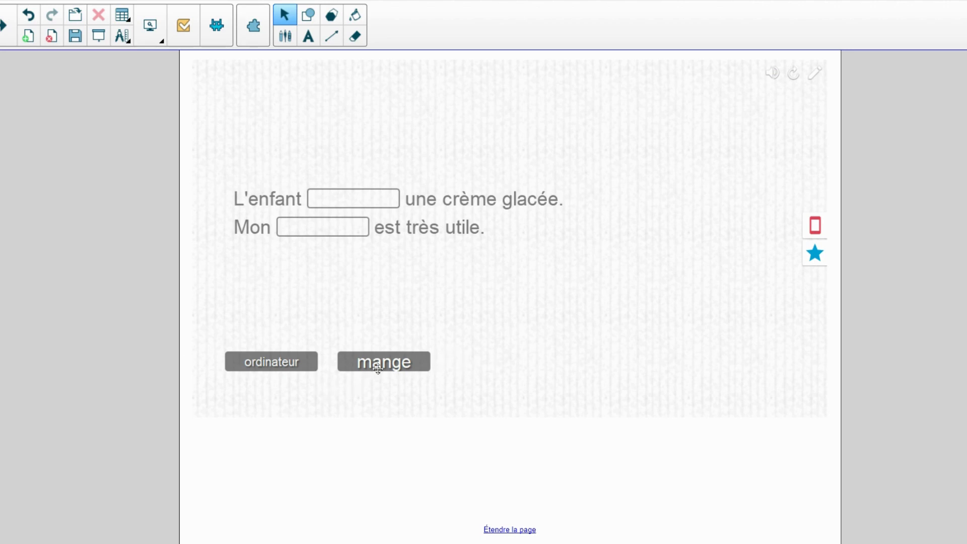
{"action": "left_click_drag", "start_coordinate": [379, 365], "coordinate": [327, 242]}
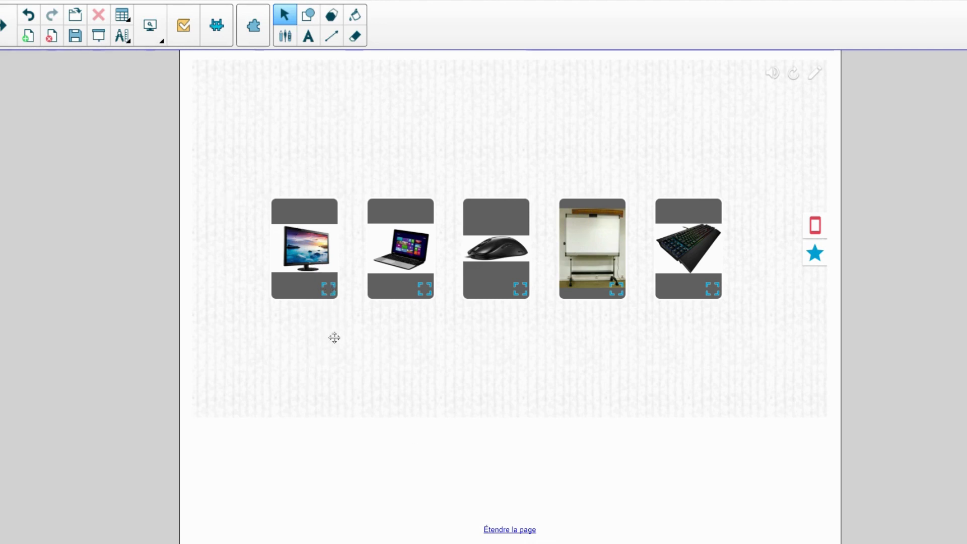
- Enlarge and close the monitor picture in the flip-card activity, and flip the monitor card
{"action": "left_click", "coordinate": [330, 291]}
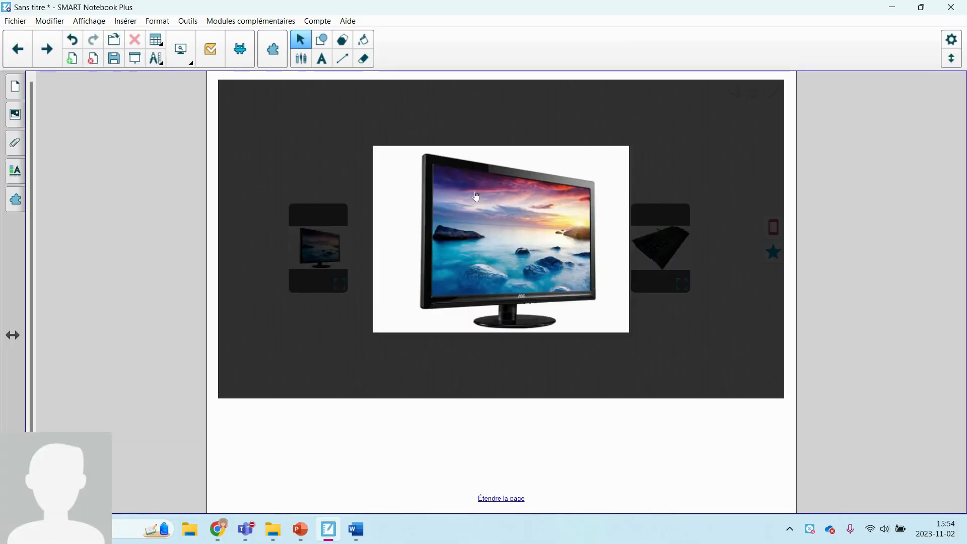
{"action": "left_click", "coordinate": [499, 254]}
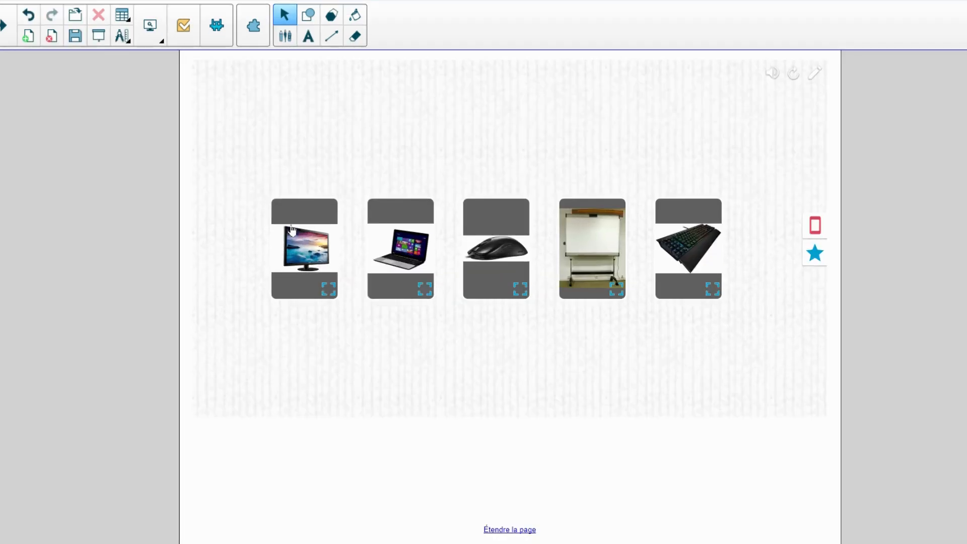
{"action": "left_click", "coordinate": [293, 230]}
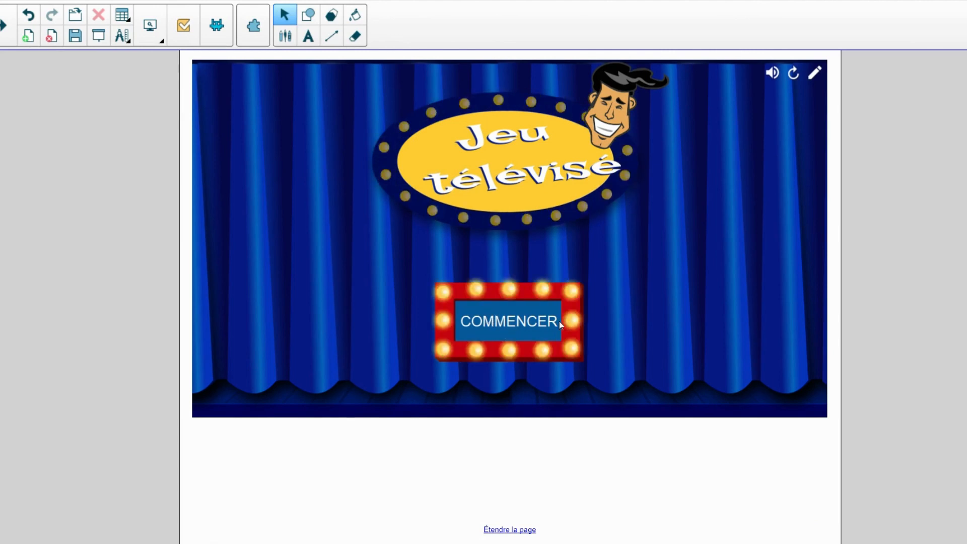
- Start the Jeu télévisé activity and spin the question wheel twice
{"action": "left_click", "coordinate": [512, 320]}
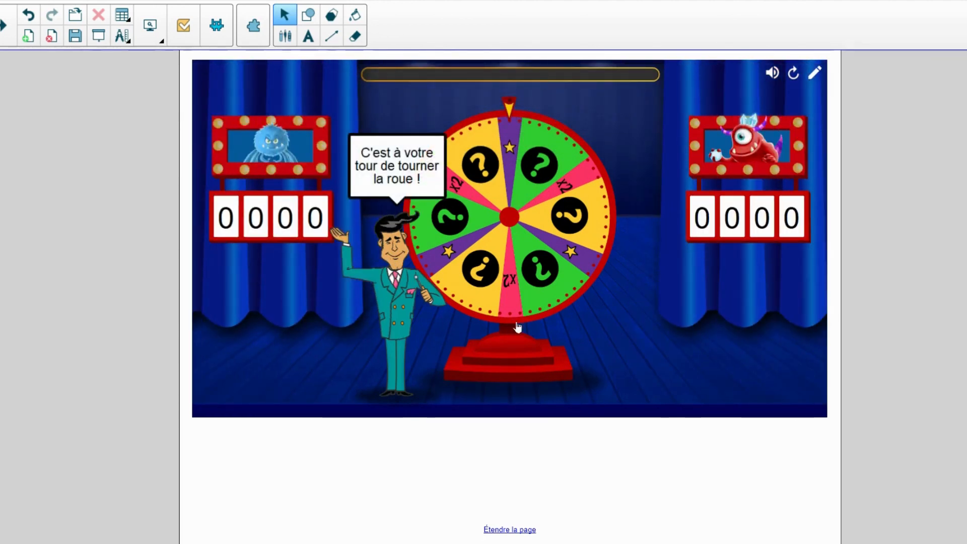
{"action": "left_click", "coordinate": [491, 186]}
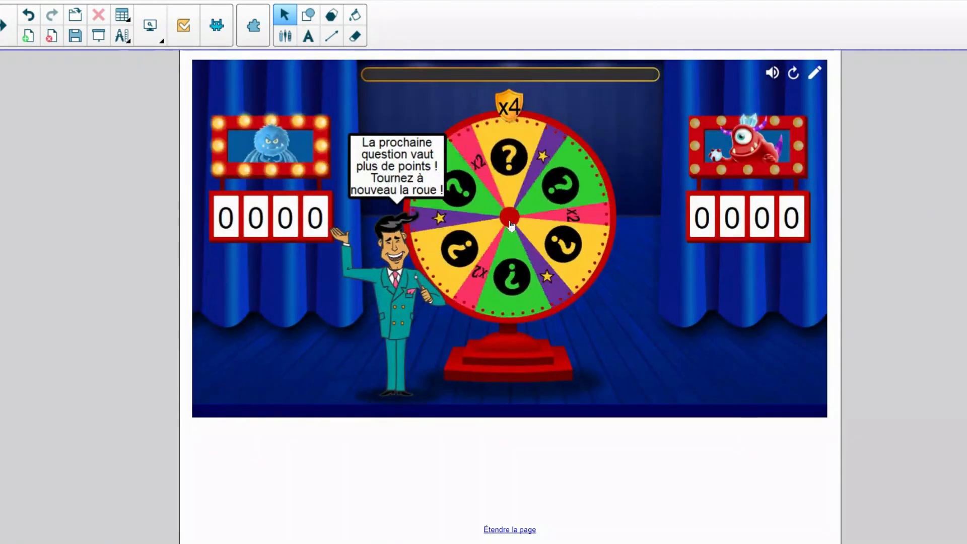
{"action": "left_click", "coordinate": [510, 225]}
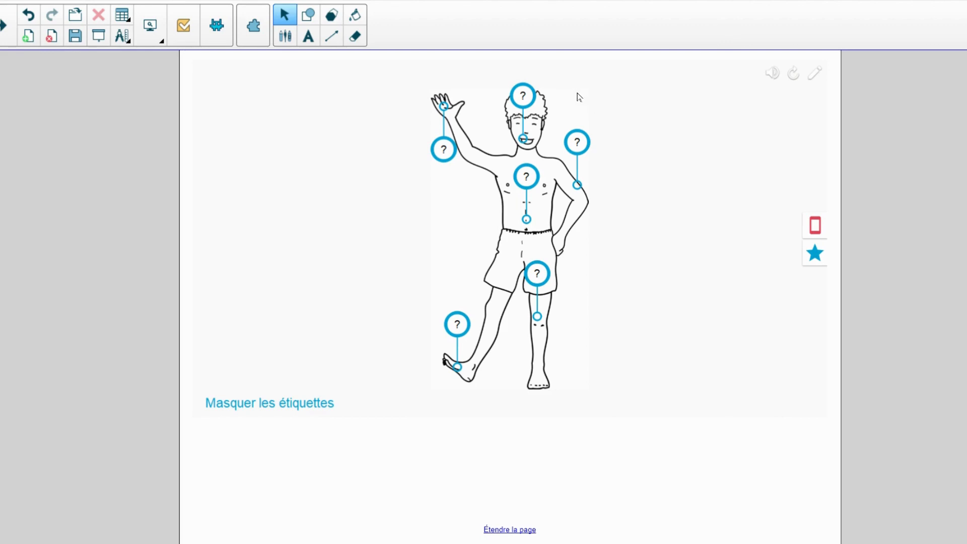
- Reveal the labels for the belly, the bent arm and the raised hand on the body diagram
{"action": "left_click", "coordinate": [528, 181]}
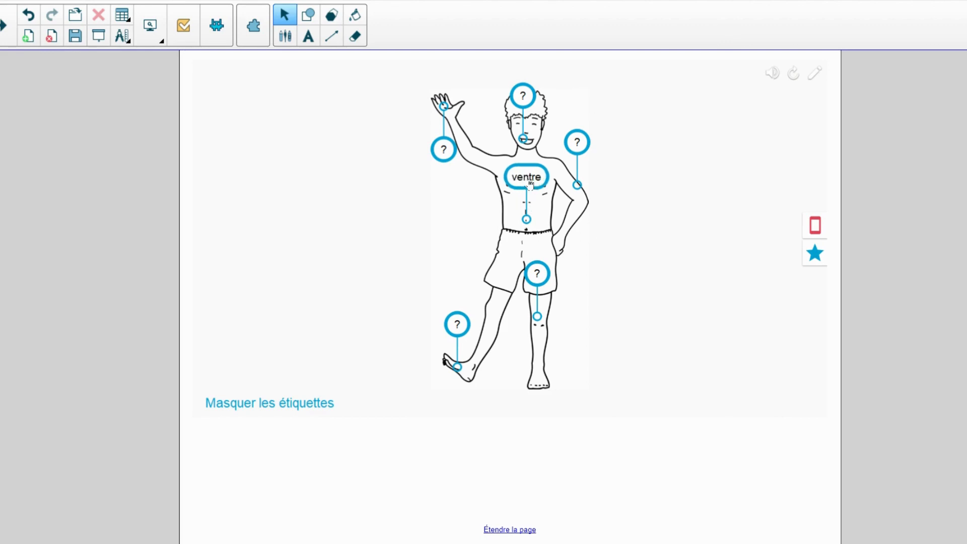
{"action": "left_click", "coordinate": [579, 150]}
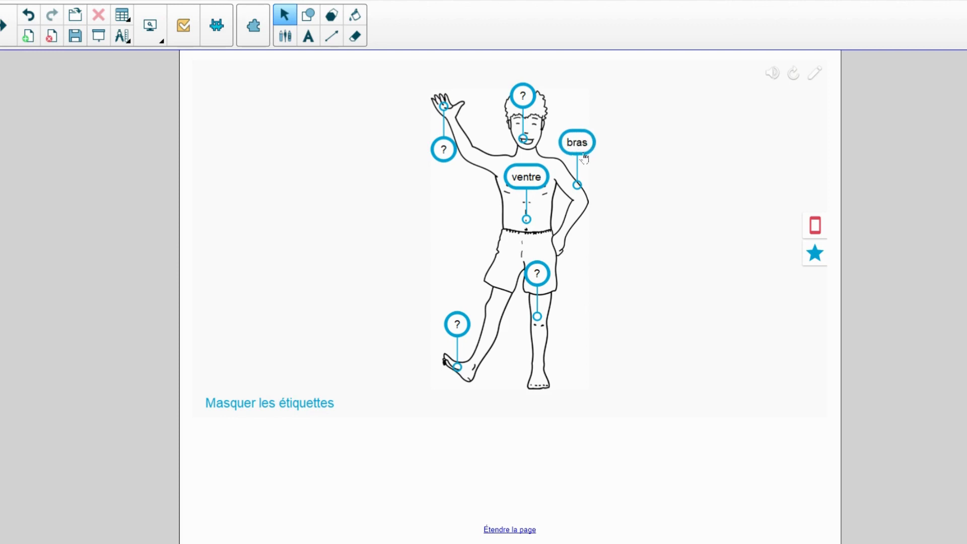
{"action": "left_click", "coordinate": [444, 151]}
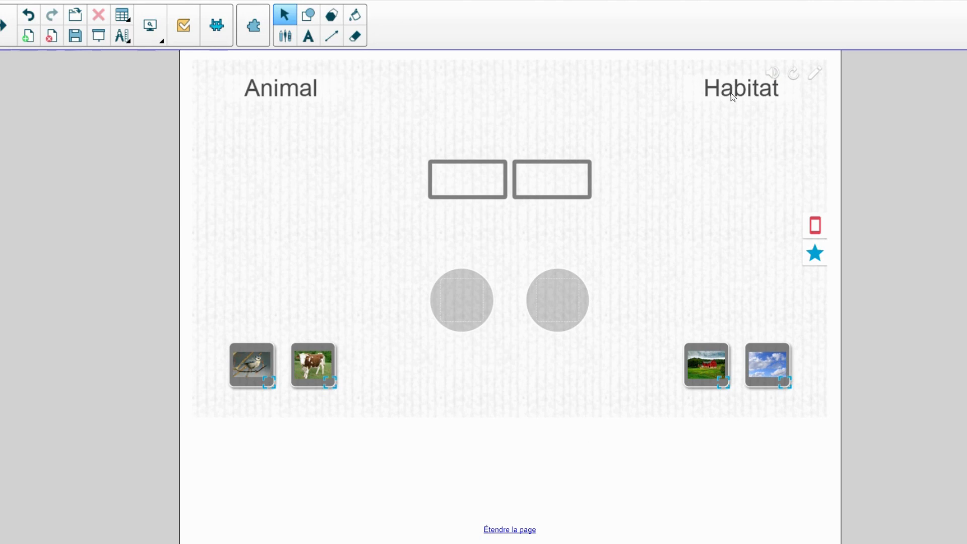
- Match the cow with the farm by placing their pictures in the two circles
{"action": "left_click_drag", "start_coordinate": [318, 378], "coordinate": [460, 319]}
{"action": "left_click_drag", "start_coordinate": [708, 383], "coordinate": [559, 320]}
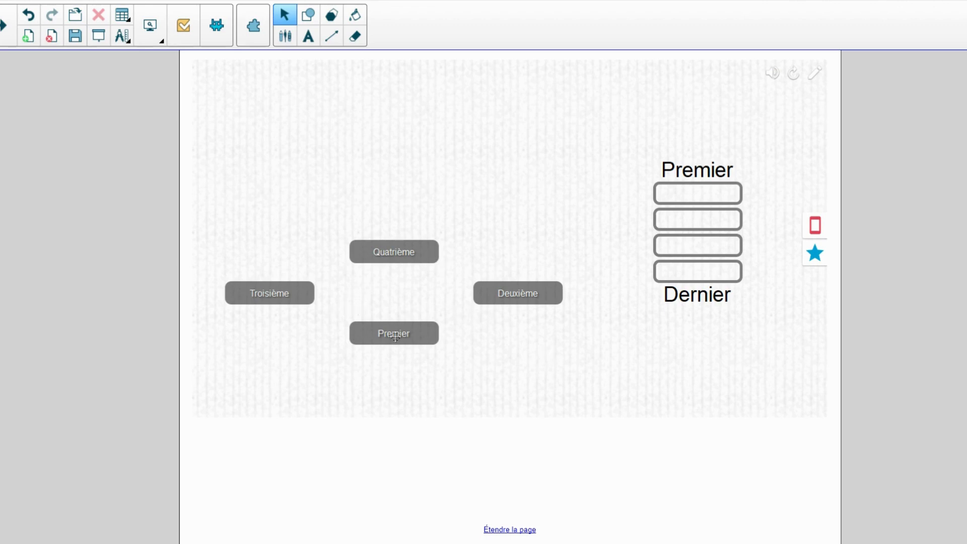
- Rank the items Premier, Deuxième, Troisième and Quatrième in order from first to last
{"action": "left_click_drag", "start_coordinate": [395, 337], "coordinate": [654, 197]}
{"action": "left_click_drag", "start_coordinate": [534, 300], "coordinate": [703, 224]}
{"action": "left_click_drag", "start_coordinate": [413, 257], "coordinate": [570, 260]}
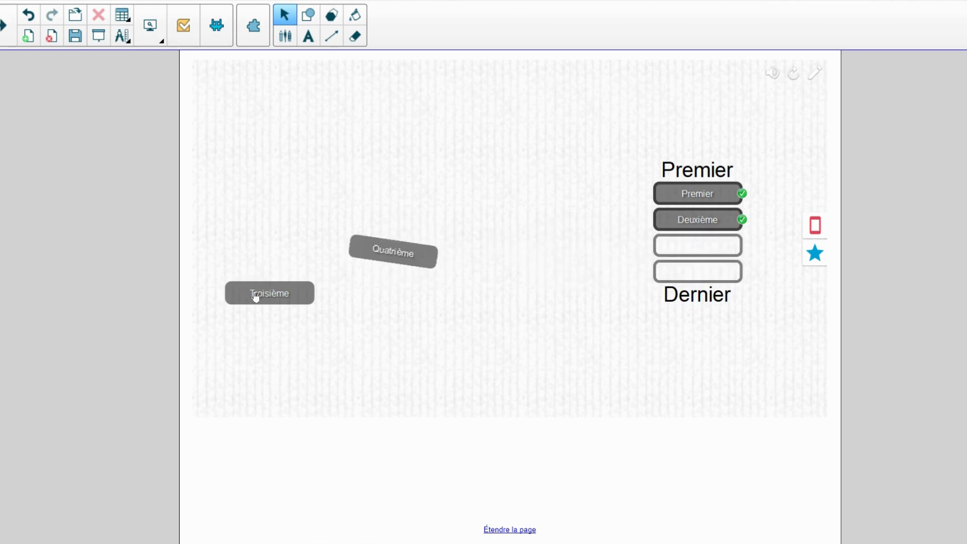
{"action": "left_click_drag", "start_coordinate": [255, 296], "coordinate": [695, 255]}
{"action": "left_click_drag", "start_coordinate": [392, 255], "coordinate": [697, 269]}
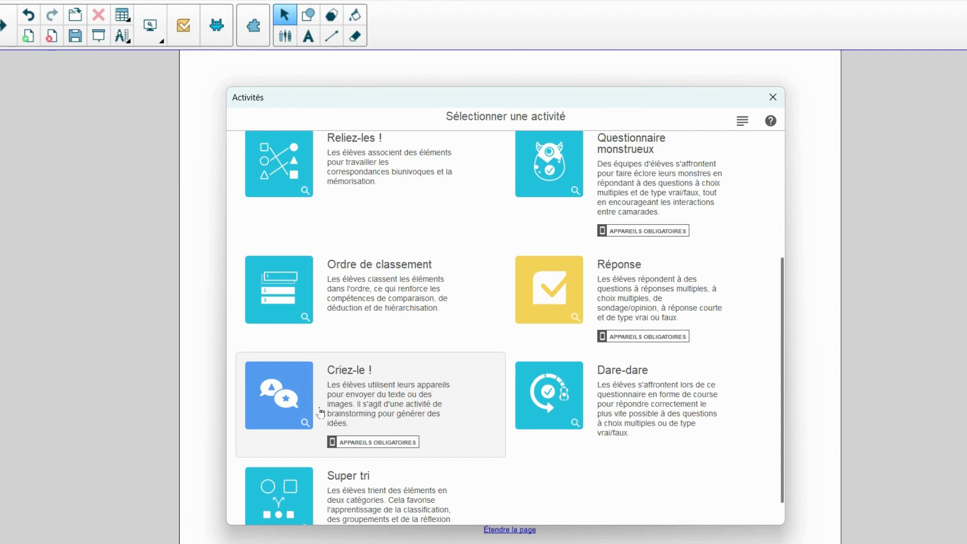
- Open the Criez-le ! activity setup and compare its Catégories and Aléatoire modes
{"action": "left_click", "coordinate": [263, 395]}
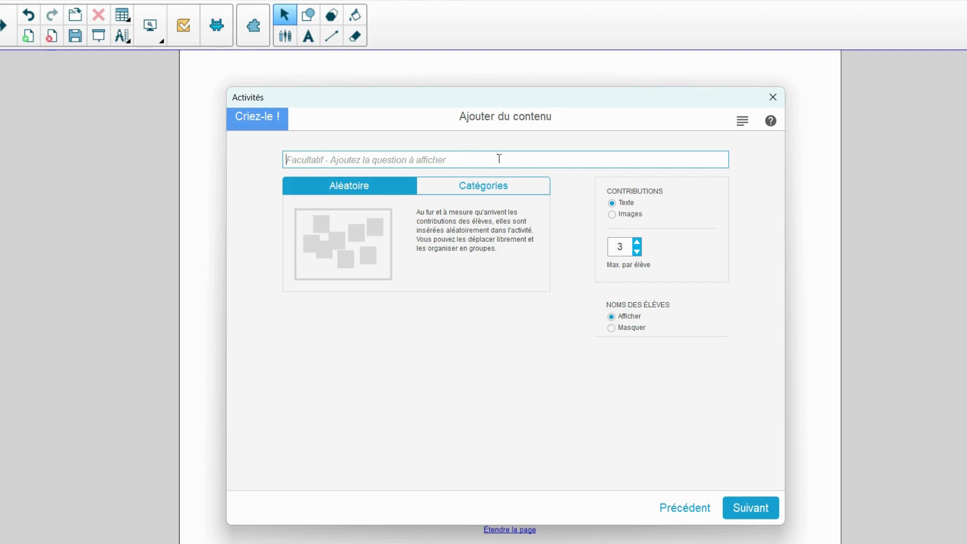
{"action": "left_click", "coordinate": [486, 187]}
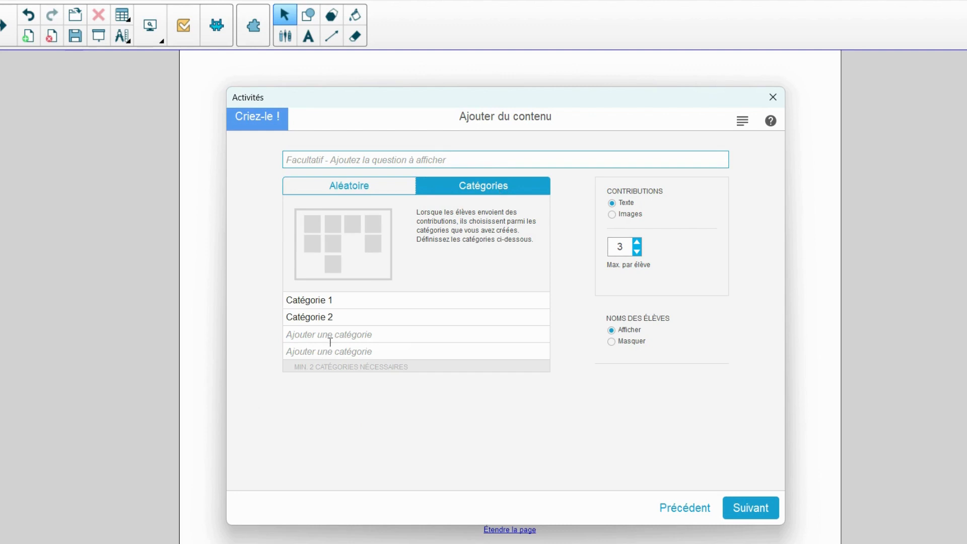
{"action": "left_click", "coordinate": [313, 190]}
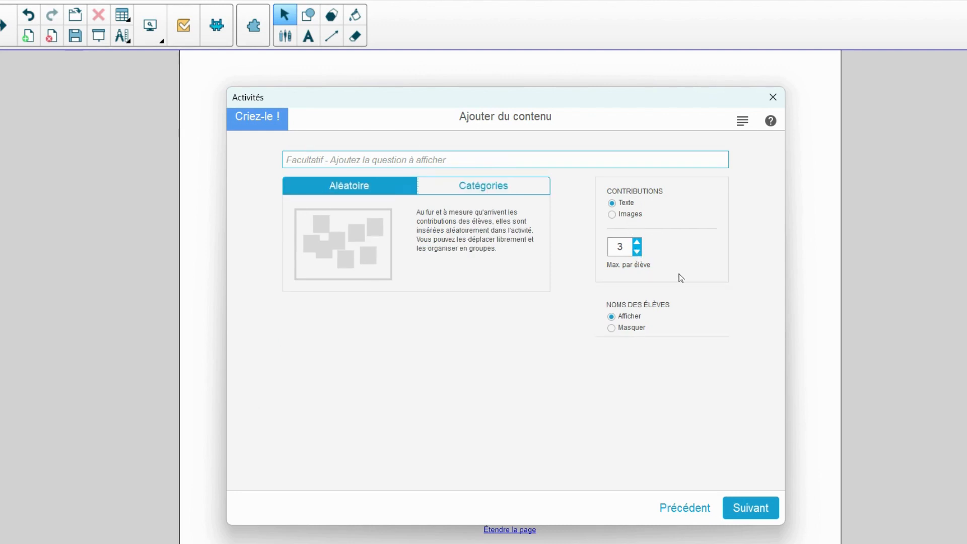
- Try raising the maximum number of contributions per student by five and lowering it by five
{"action": "left_click", "coordinate": [637, 243]}
{"action": "left_click", "coordinate": [637, 243]}
{"action": "left_click", "coordinate": [637, 243]}
{"action": "left_click", "coordinate": [638, 243]}
{"action": "left_click", "coordinate": [638, 243]}
{"action": "left_click", "coordinate": [638, 253]}
{"action": "left_click", "coordinate": [638, 253]}
{"action": "left_click", "coordinate": [639, 253]}
{"action": "left_click", "coordinate": [638, 252]}
{"action": "left_click", "coordinate": [638, 252]}
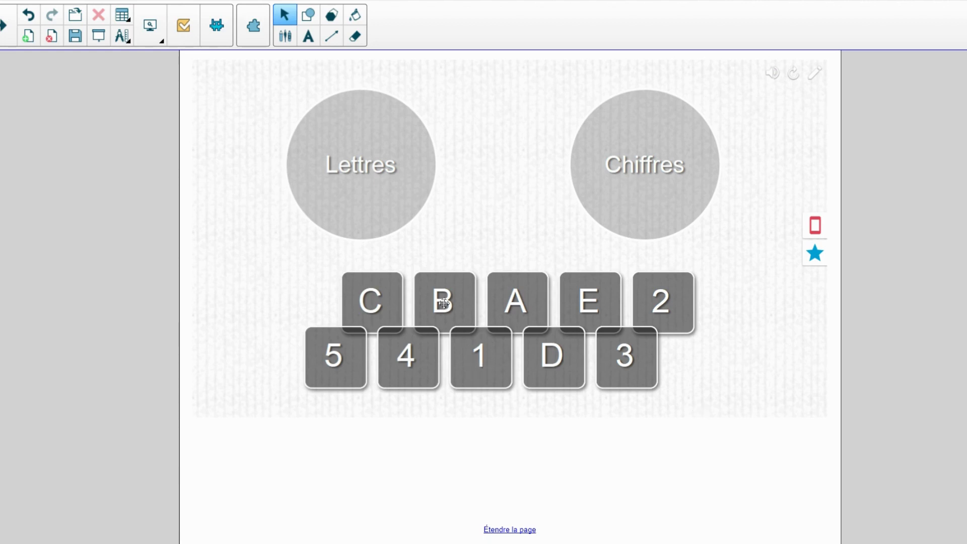
- Sort the B tile into Lettres and try to sort the C tile into Chiffres
{"action": "left_click_drag", "start_coordinate": [439, 299], "coordinate": [378, 176]}
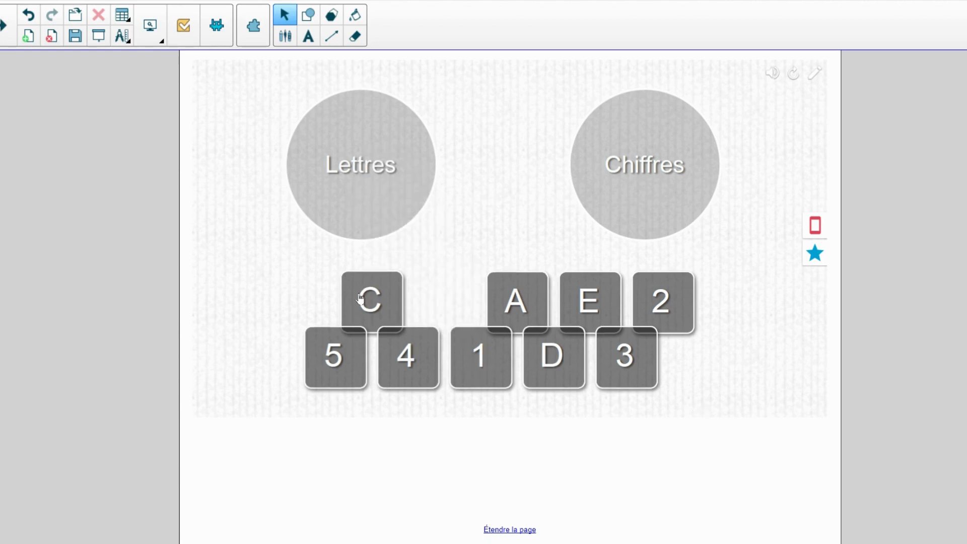
{"action": "left_click_drag", "start_coordinate": [363, 298], "coordinate": [634, 156]}
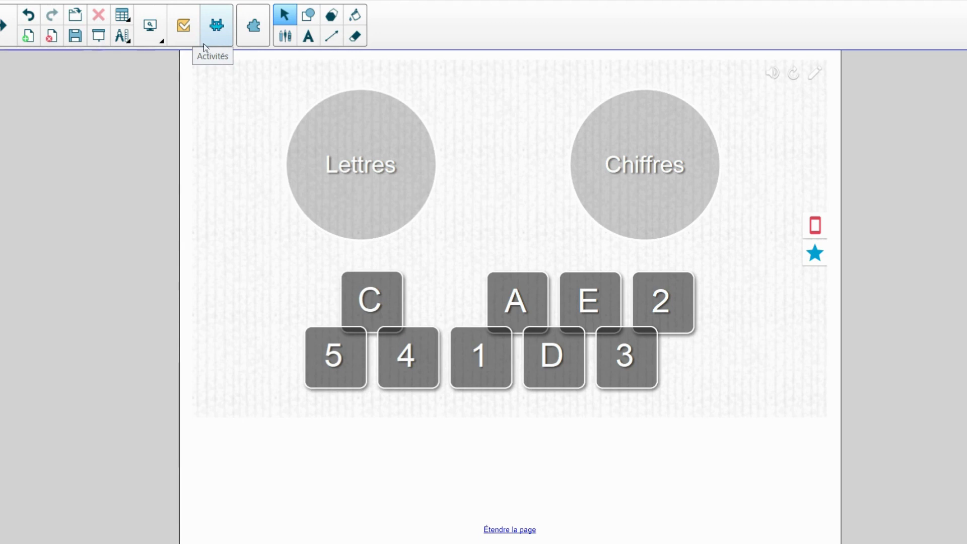
- Browse the activity themes offered for Cartes à retourner
{"action": "left_click", "coordinate": [210, 35]}
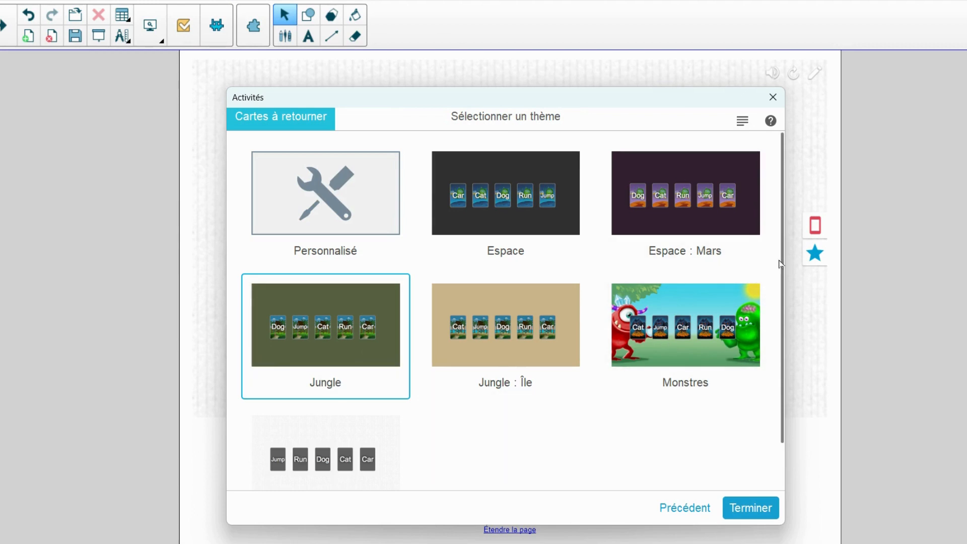
{"action": "scroll", "coordinate": [788, 282], "scroll_direction": "down", "scroll_amount": 2}
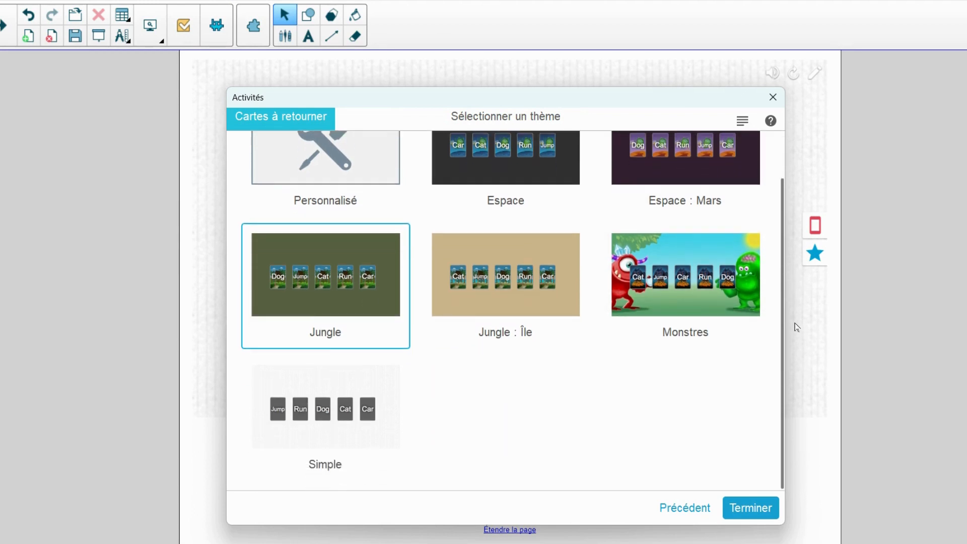
{"action": "scroll", "coordinate": [797, 313], "scroll_direction": "up", "scroll_amount": 1}
{"action": "scroll", "coordinate": [798, 300], "scroll_direction": "down", "scroll_amount": 1}
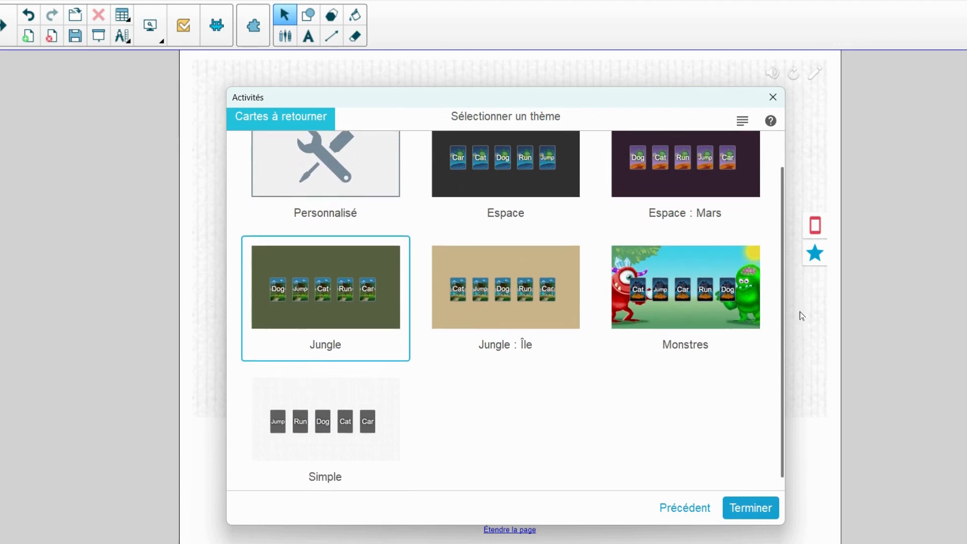
{"action": "scroll", "coordinate": [642, 242], "scroll_direction": "up", "scroll_amount": 2}
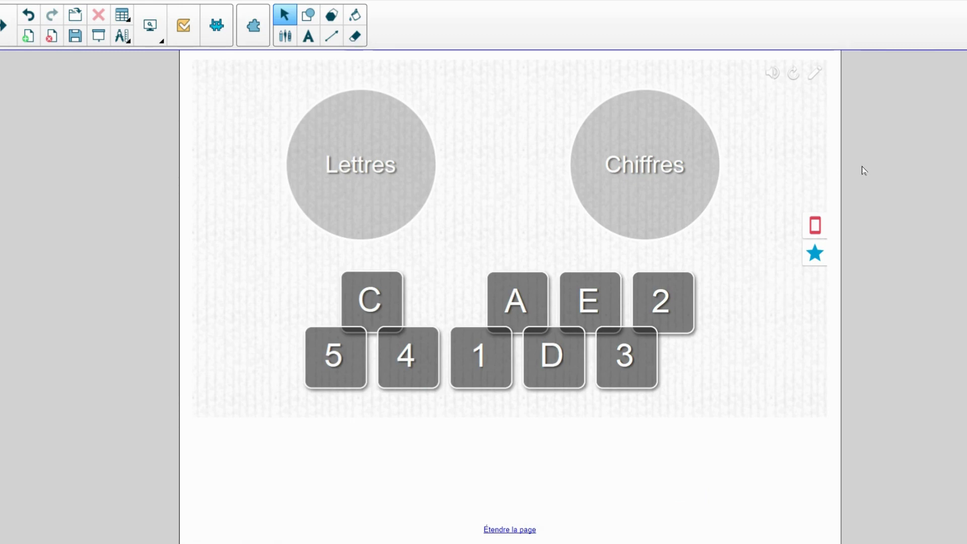
- View the student device connection information for the sorting activity and close it again
{"action": "left_click", "coordinate": [816, 229]}
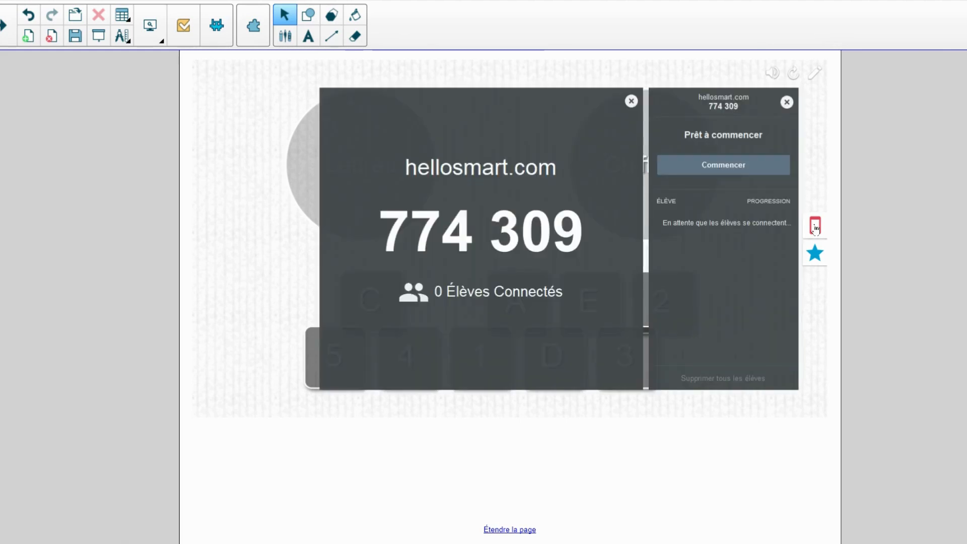
{"action": "left_click", "coordinate": [817, 228]}
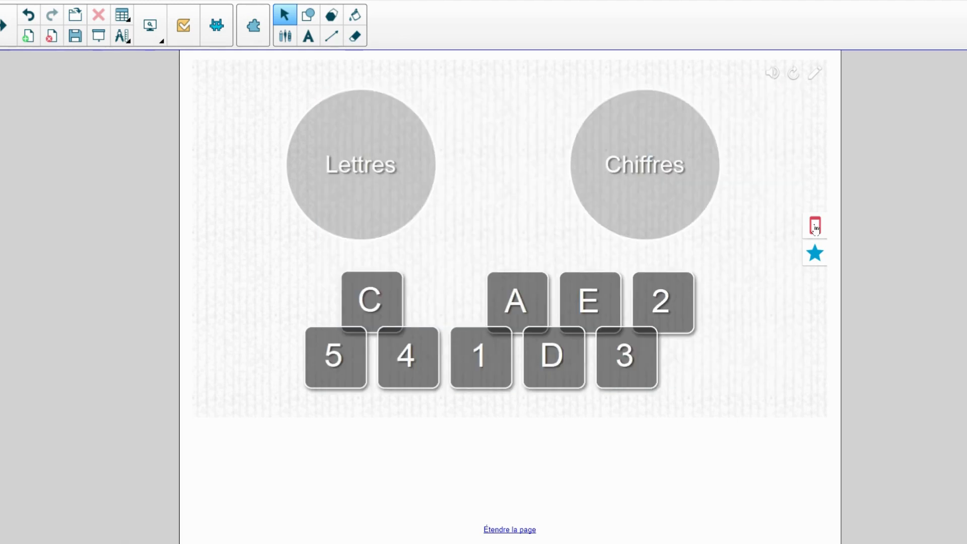
{"action": "left_click", "coordinate": [817, 228]}
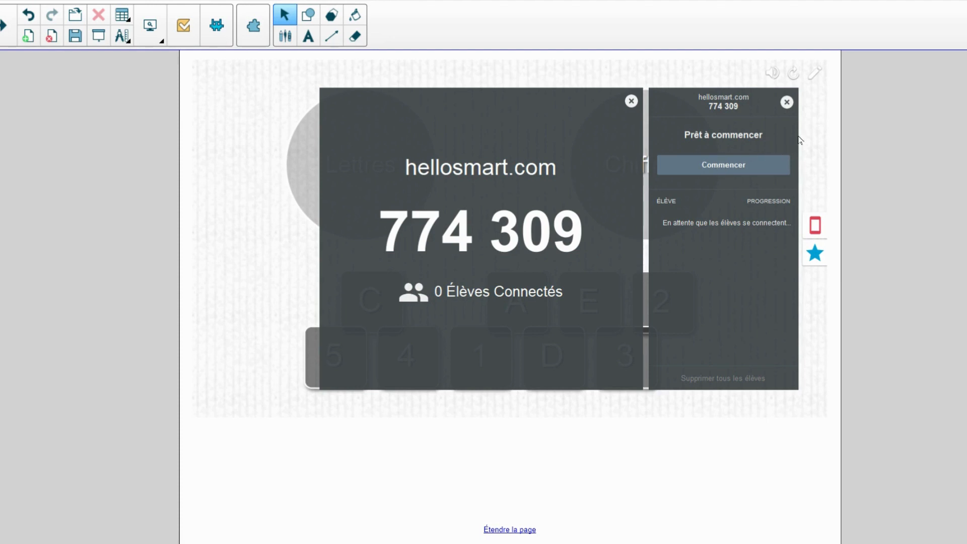
{"action": "left_click", "coordinate": [816, 235]}
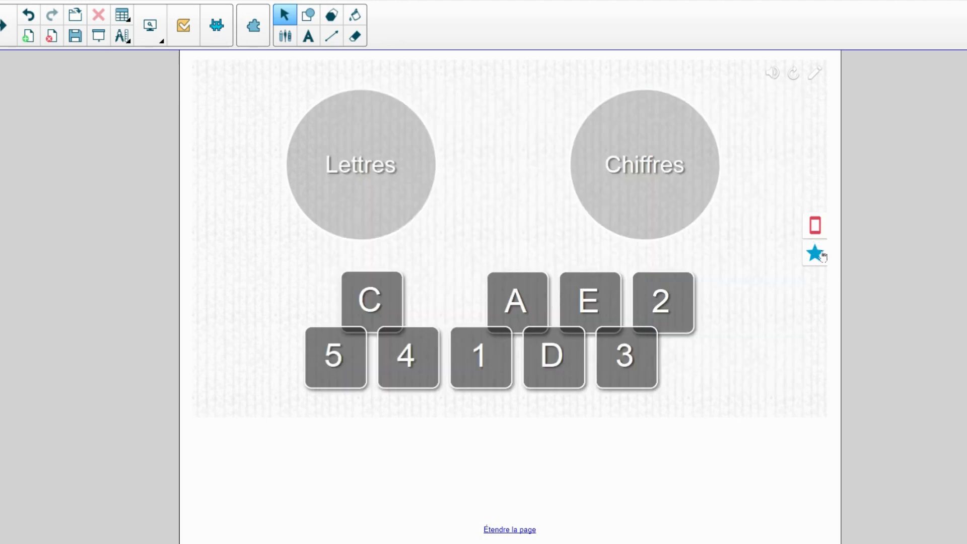
- Add the Générateur aléatoire game element to the sorting activity and view its Nombres options
{"action": "left_click", "coordinate": [822, 256]}
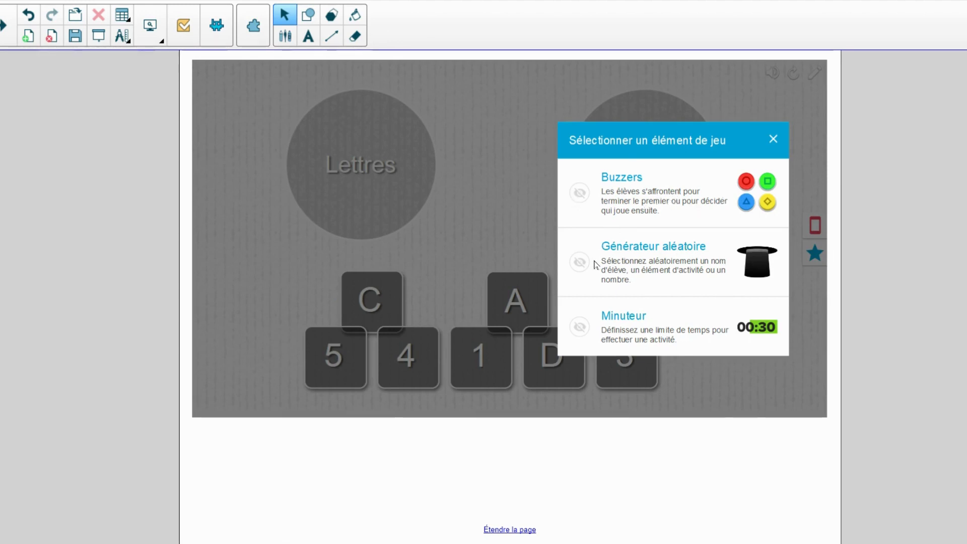
{"action": "left_click", "coordinate": [669, 257]}
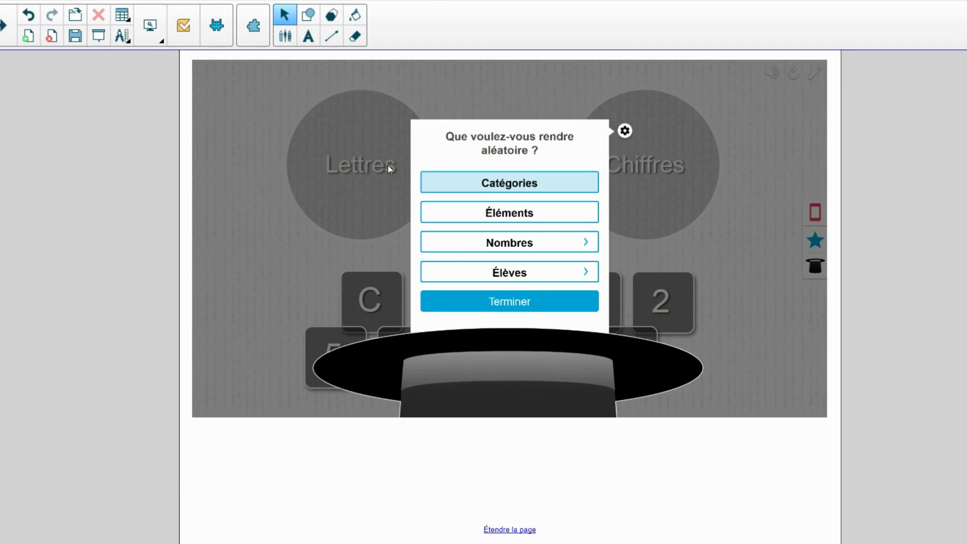
{"action": "left_click", "coordinate": [535, 246]}
{"action": "left_click", "coordinate": [427, 132]}
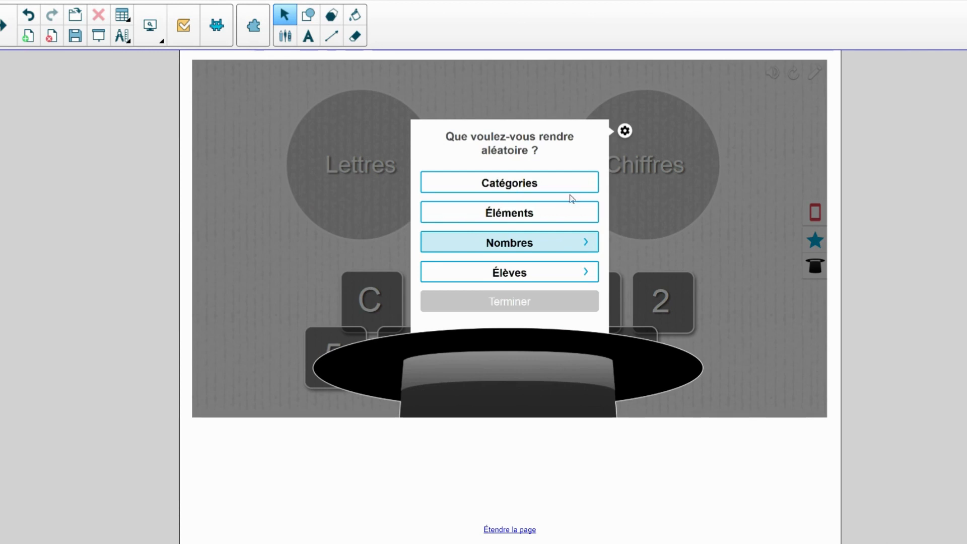
{"action": "left_click", "coordinate": [739, 254]}
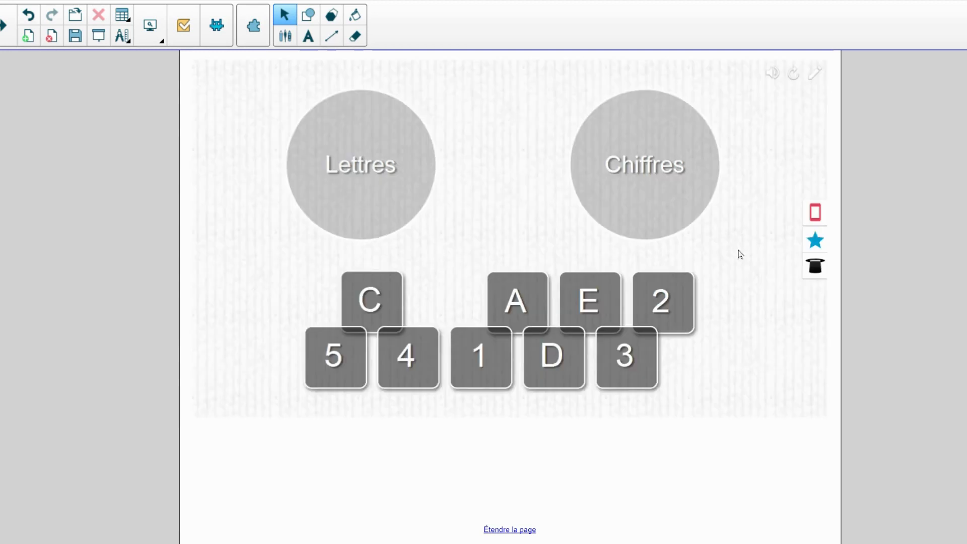
- Remove the Générateur aléatoire from the sorting activity and reopen the list of game elements
{"action": "left_click", "coordinate": [814, 268]}
{"action": "left_click", "coordinate": [778, 218]}
{"action": "left_click", "coordinate": [816, 241]}
{"action": "left_click", "coordinate": [580, 261]}
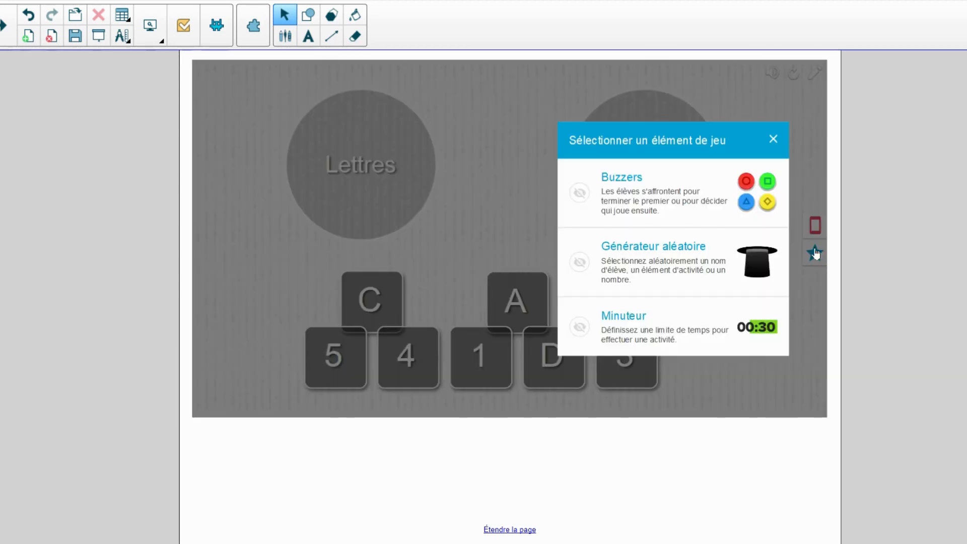
{"action": "left_click", "coordinate": [815, 253]}
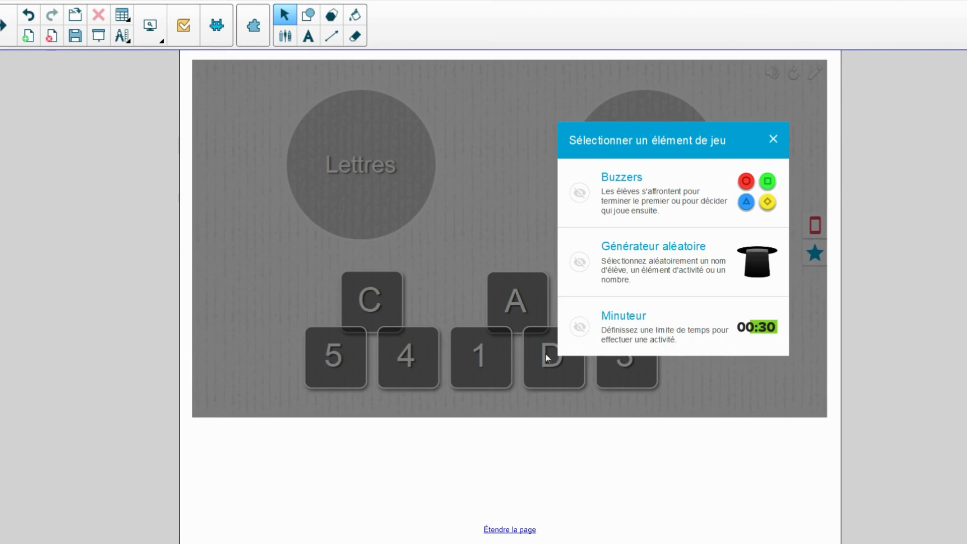